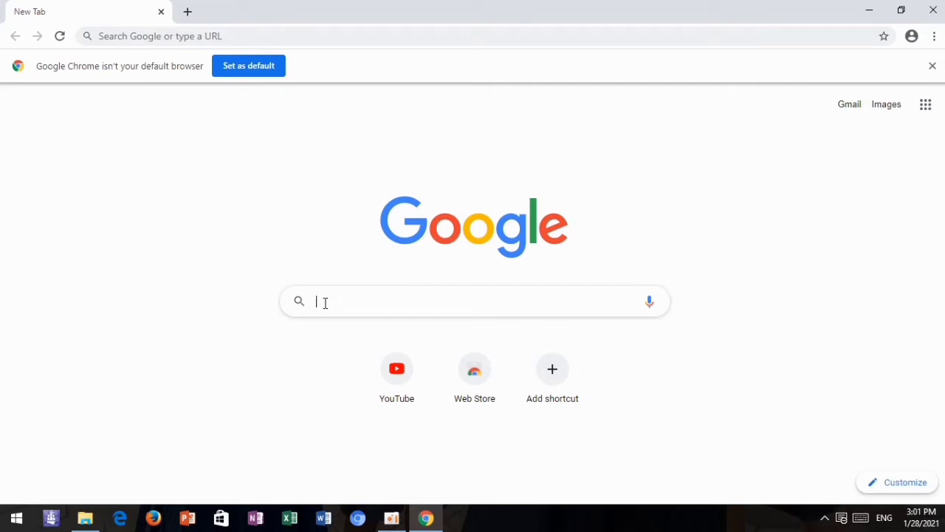
# Search Google for 'install telegram' and close the Windows licence expiry warning
pyautogui.click(325, 303)
pyautogui.write('insta')
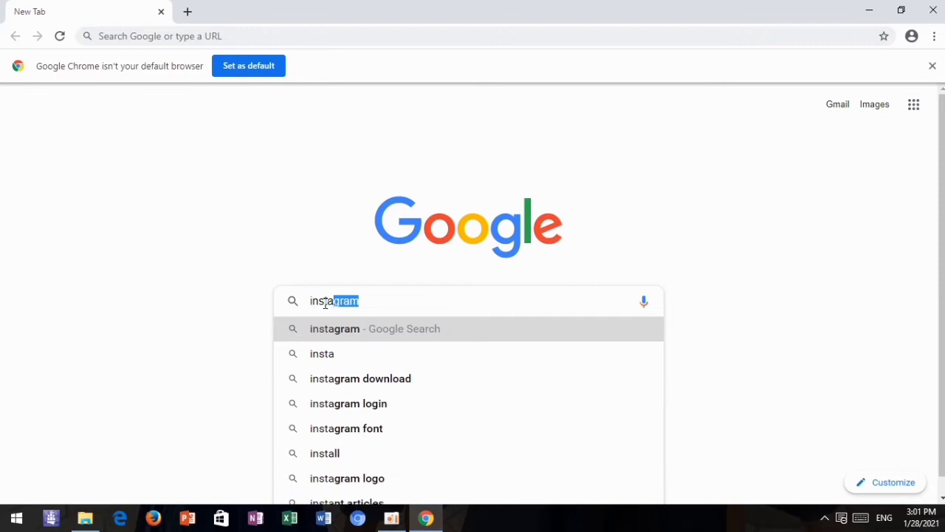
pyautogui.write('ll')
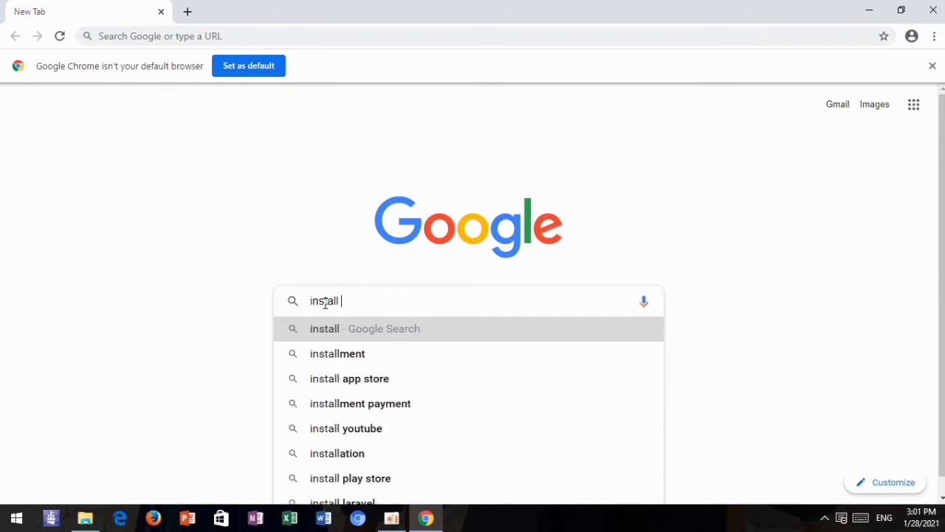
pyautogui.write(' t')
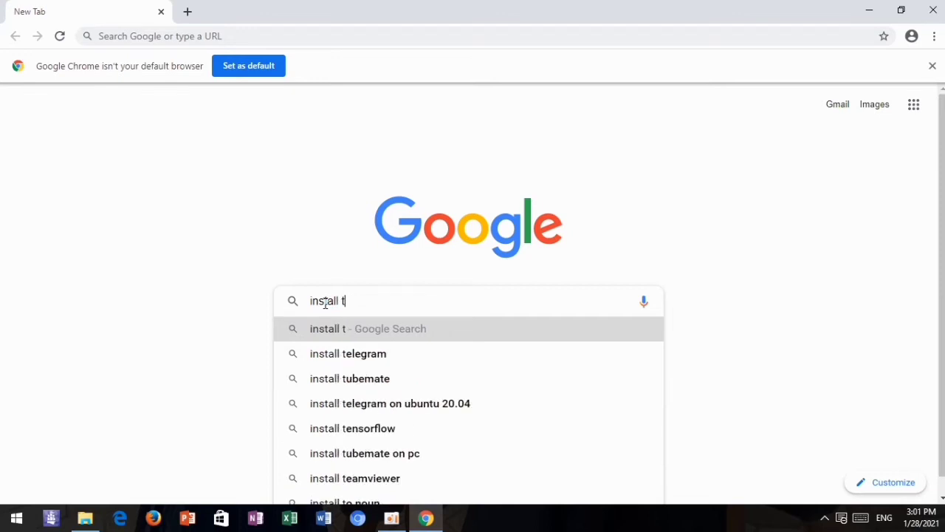
pyautogui.write('w')
pyautogui.press('BackSpace')
pyautogui.write('elegram')
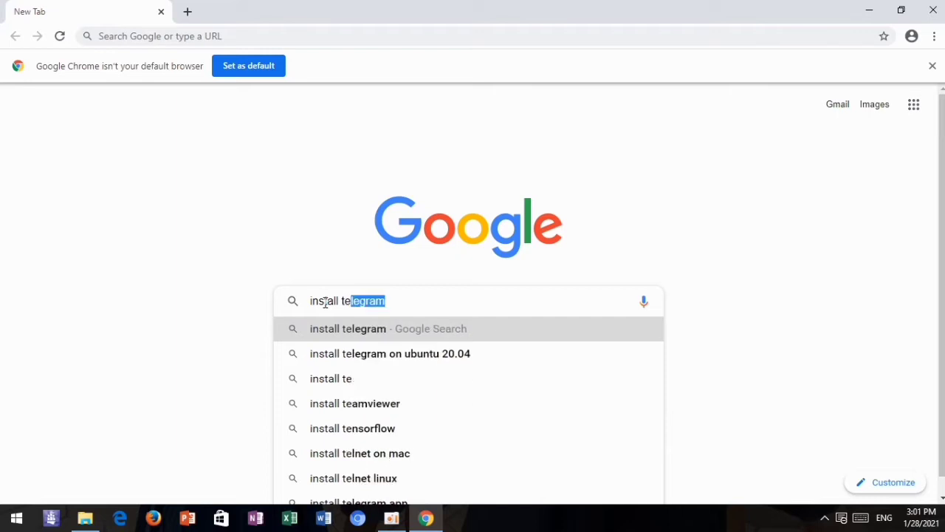
pyautogui.click(361, 338)
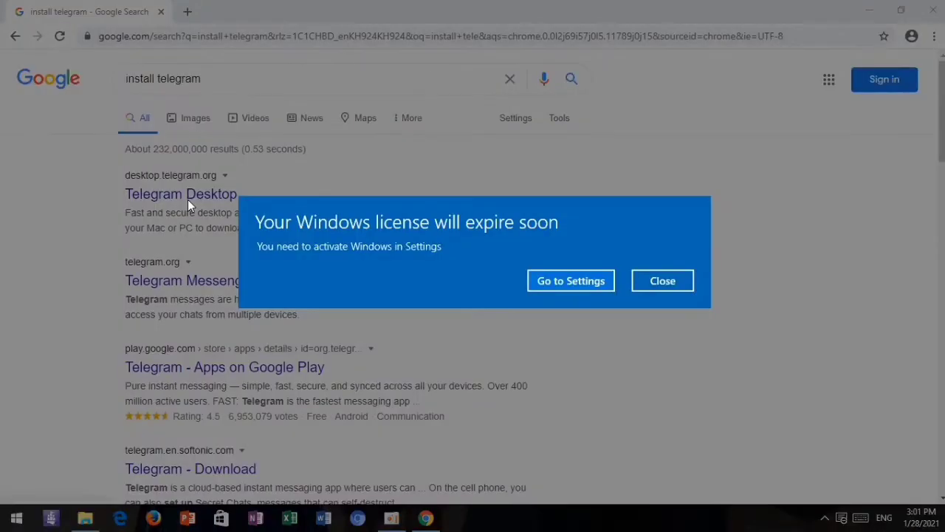
pyautogui.click(636, 286)
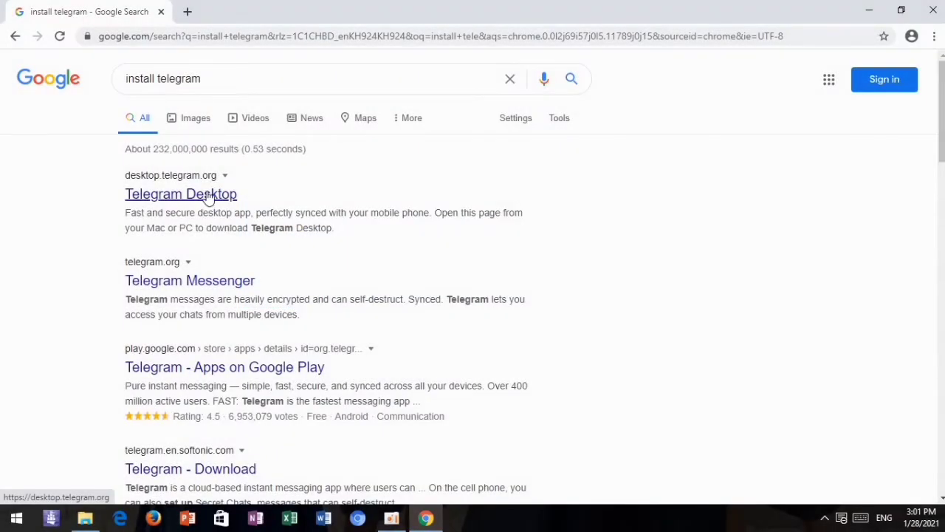
# Download tsetup.2.5.1.exe via Get Telegram for Windows on desktop.telegram.org and show it in its folder
pyautogui.click(209, 197)
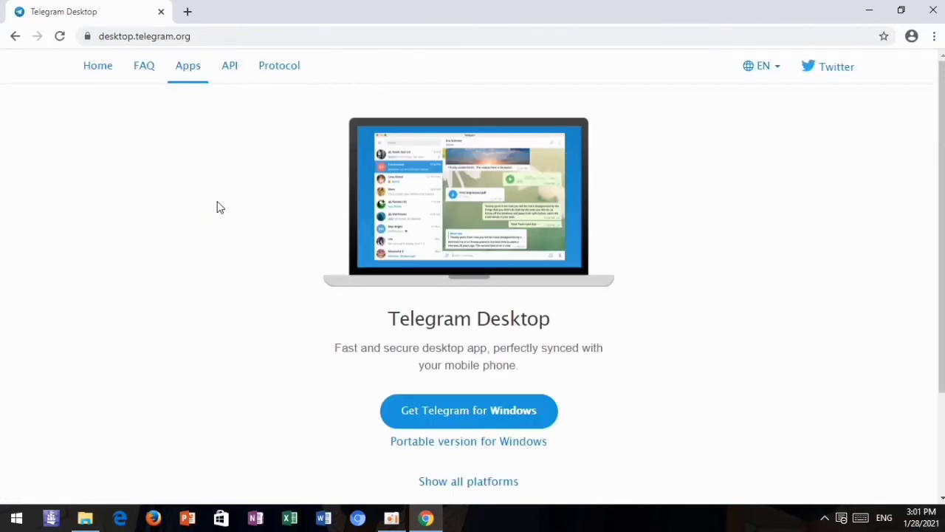
pyautogui.click(448, 420)
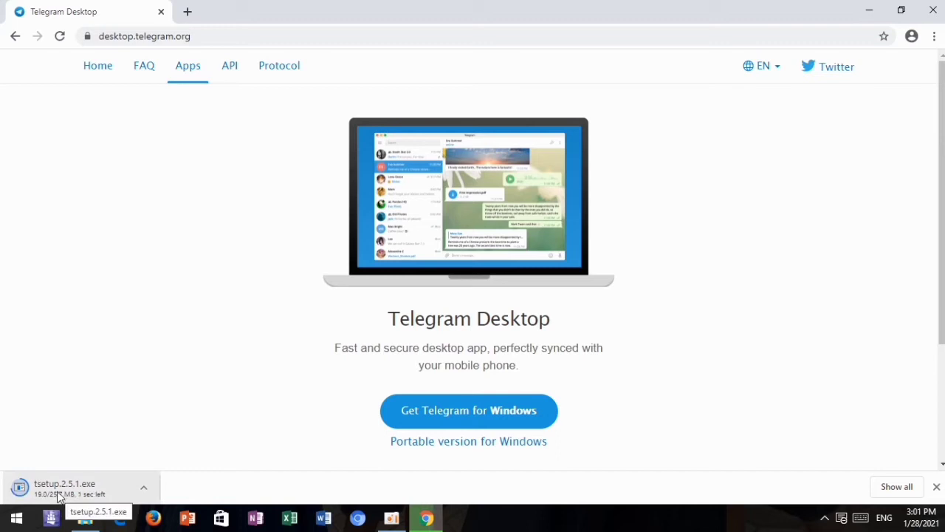
pyautogui.hotkey('ctrl', '-')
pyautogui.hotkey('ctrl', '-')
pyautogui.hotkey('ctrl', '-')
pyautogui.hotkey('ctrl', '-')
pyautogui.hotkey('ctrl', '-')
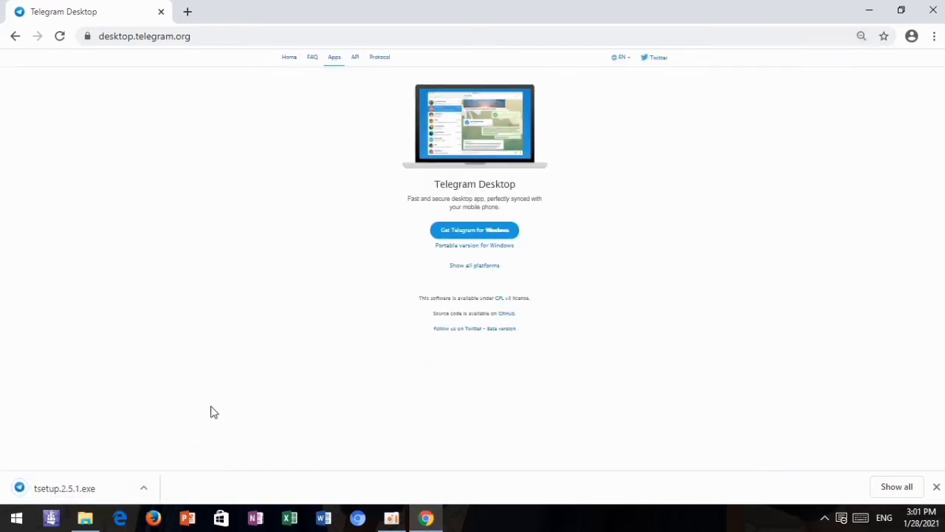
pyautogui.hotkey('ctrl', '+')
pyautogui.hotkey('ctrl', '+')
pyautogui.hotkey('ctrl', '+')
pyautogui.hotkey('ctrl', '+')
pyautogui.hotkey('ctrl', '+')
pyautogui.hotkey('ctrl', '+')
pyautogui.hotkey('ctrl', '+')
pyautogui.hotkey('ctrl', '+')
pyautogui.hotkey('ctrl', '+')
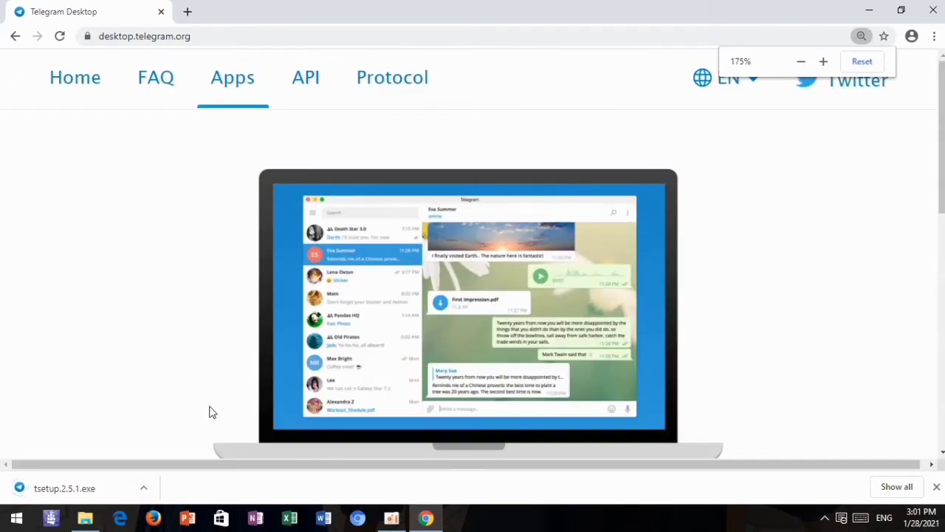
pyautogui.hotkey('ctrl', '-')
pyautogui.hotkey('ctrl', '-')
pyautogui.hotkey('ctrl', '-')
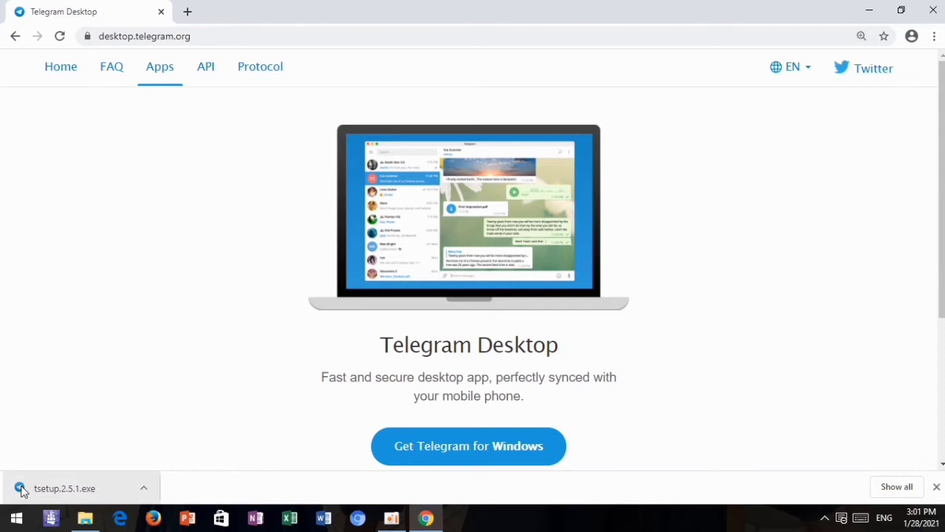
pyautogui.click(144, 489)
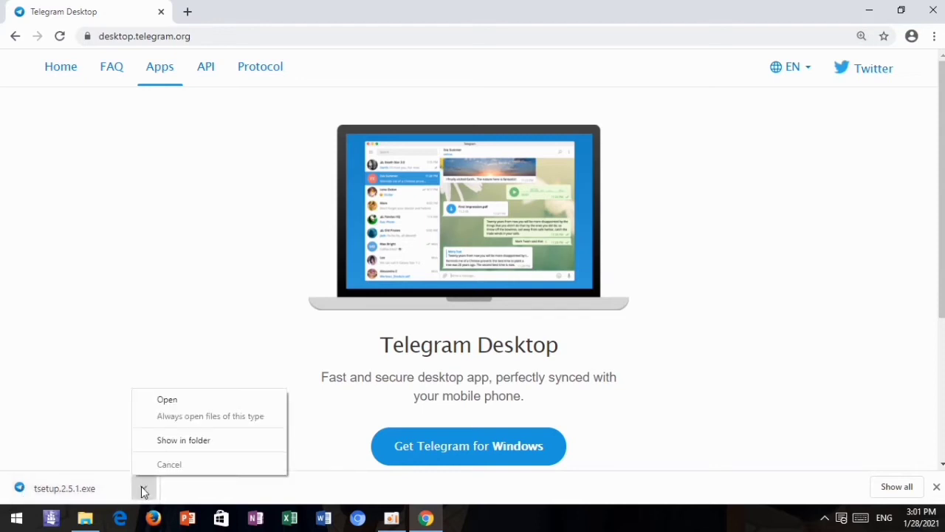
pyautogui.click(166, 448)
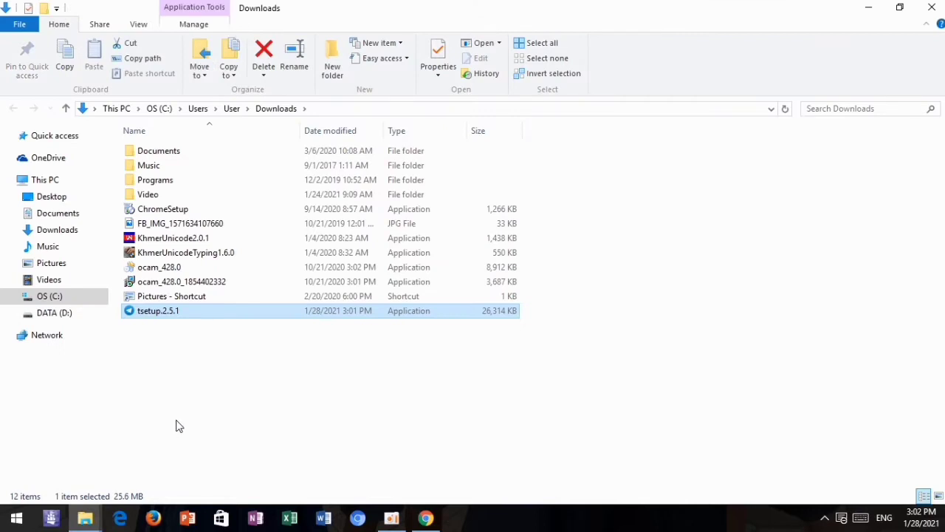
# Run tsetup.2.5.1 from Downloads as administrator and dismiss the Avast notification
pyautogui.rightClick(189, 312)
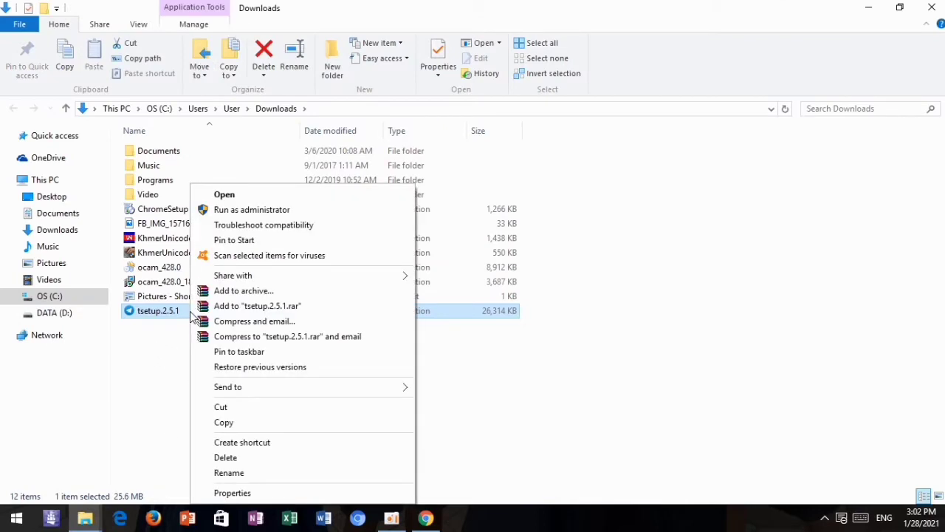
pyautogui.click(259, 212)
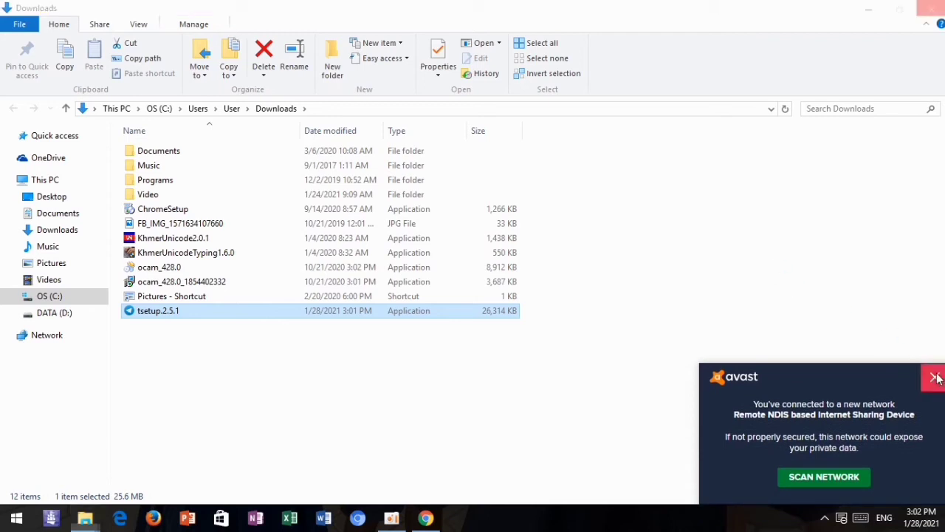
pyautogui.click(935, 378)
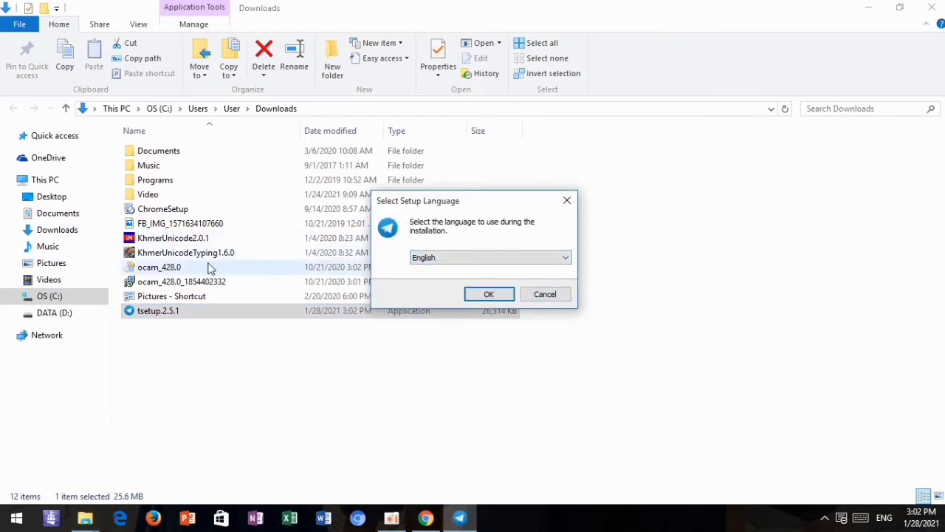
# Install Telegram Desktop in English with default folders and a desktop shortcut, then finish setup
pyautogui.click(499, 296)
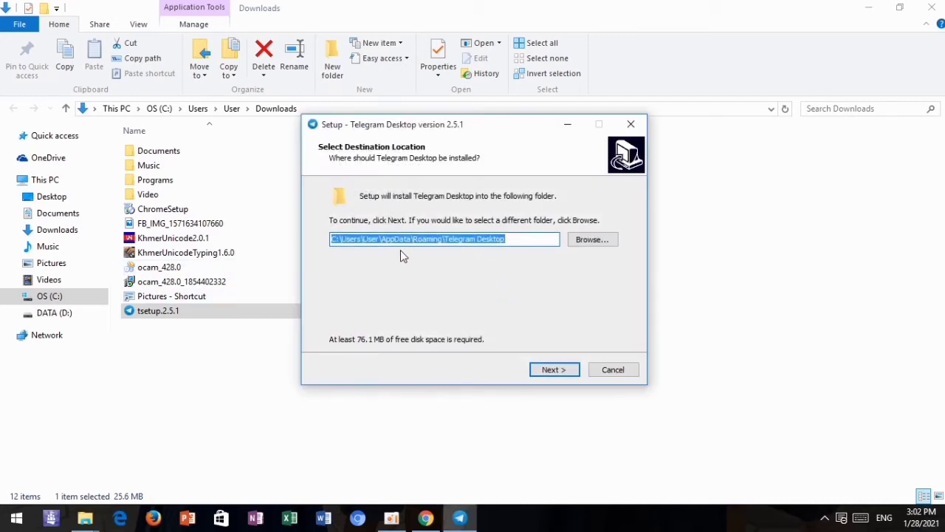
pyautogui.click(554, 369)
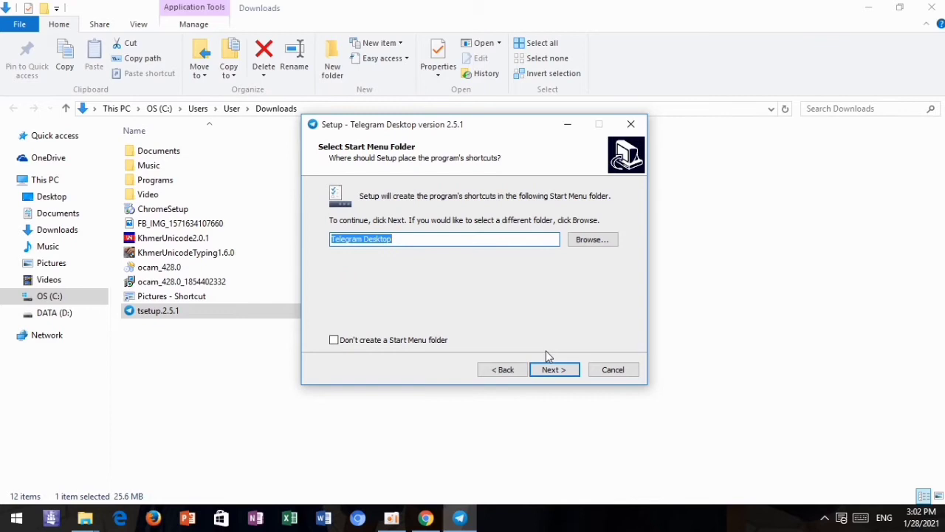
pyautogui.click(552, 370)
pyautogui.click(553, 370)
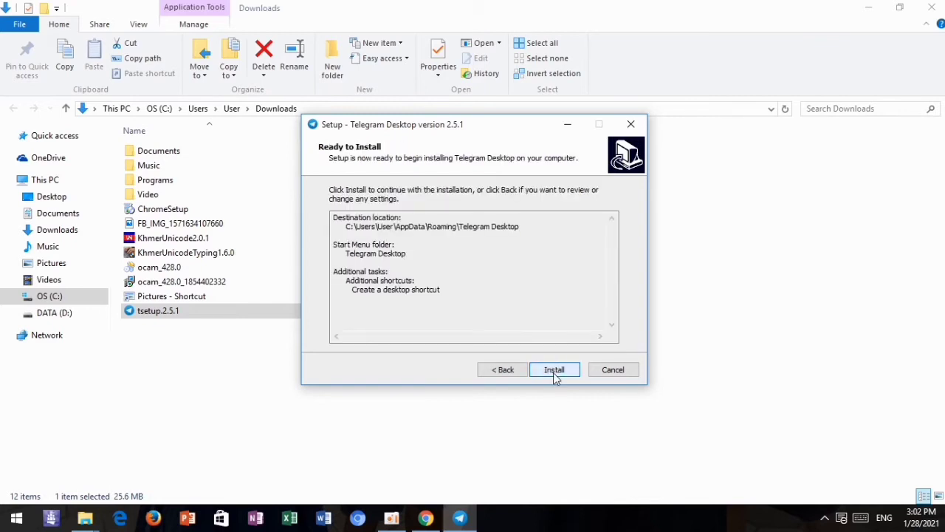
pyautogui.click(555, 371)
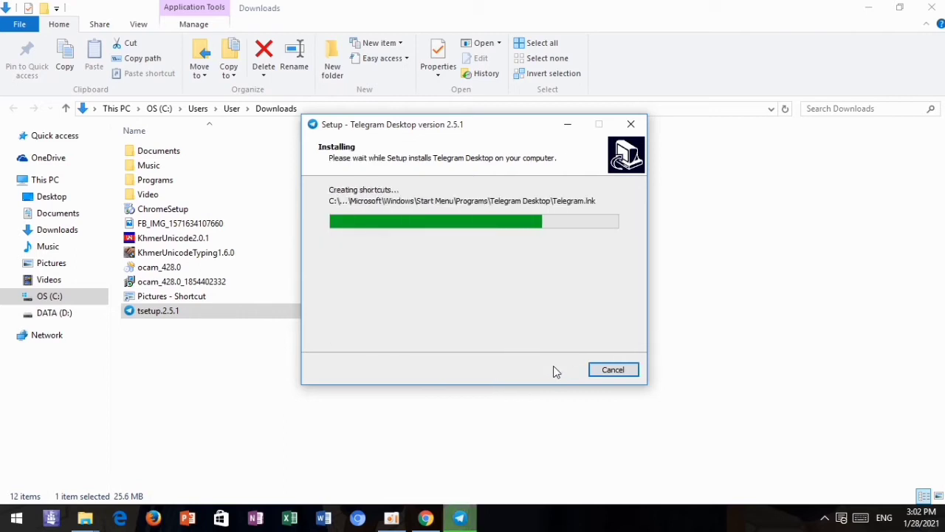
pyautogui.click(555, 370)
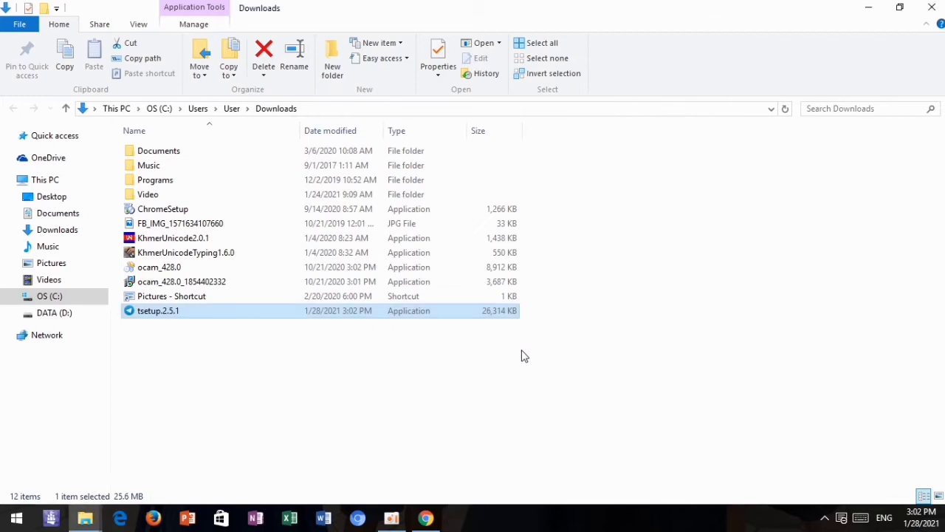
# Minimize File Explorer and Chrome, then refresh the desktop
pyautogui.click(868, 7)
pyautogui.click(865, 11)
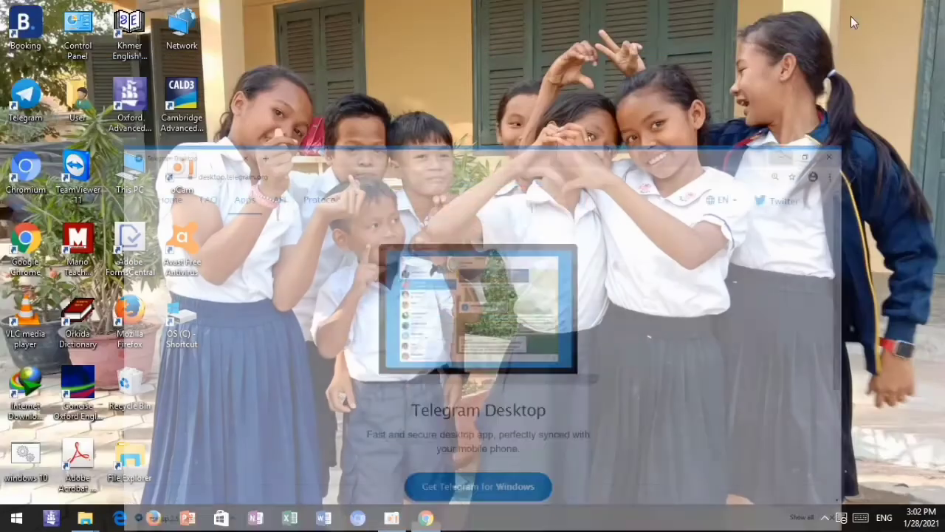
pyautogui.rightClick(385, 172)
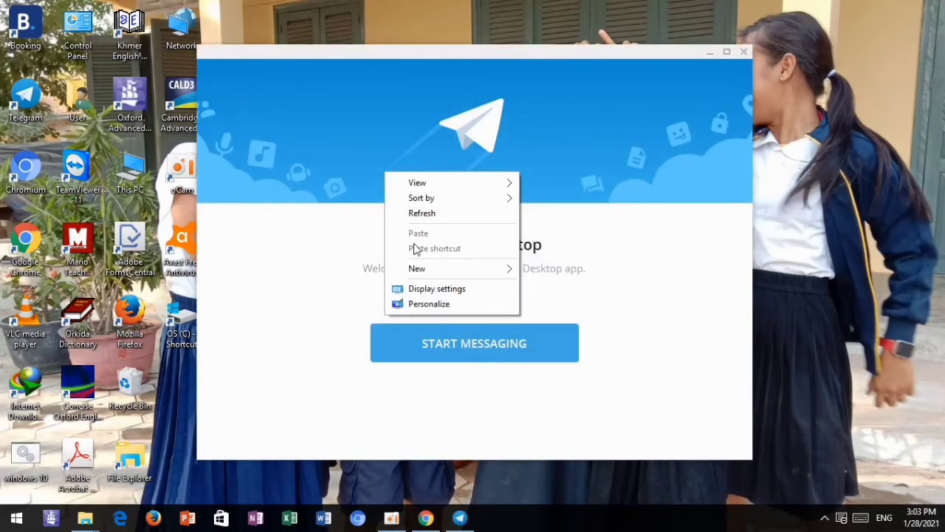
pyautogui.click(432, 216)
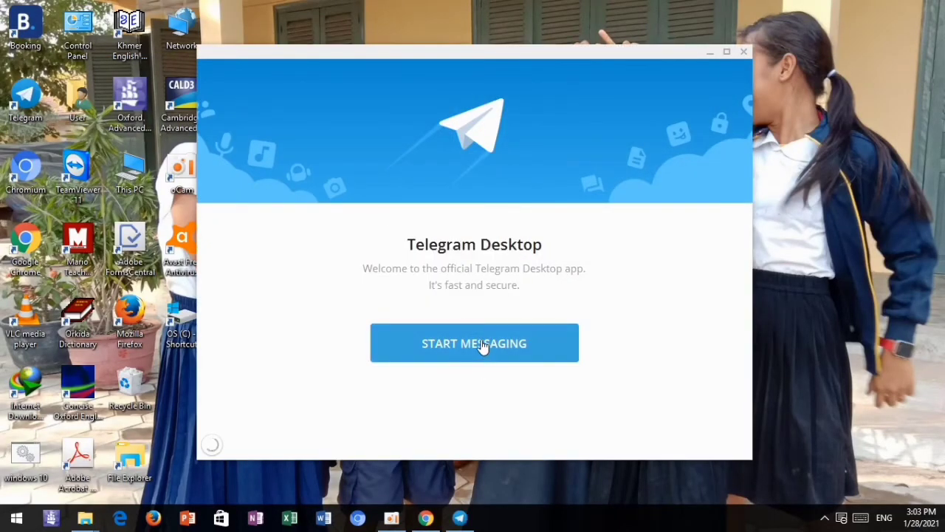
# Try the phone-number country list and QR code login, then close the Telegram login window
pyautogui.click(479, 357)
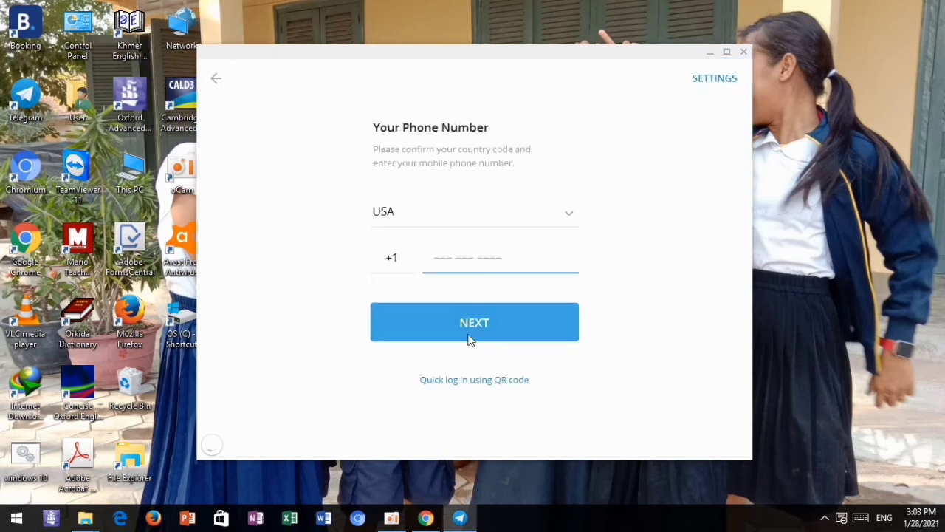
pyautogui.click(572, 216)
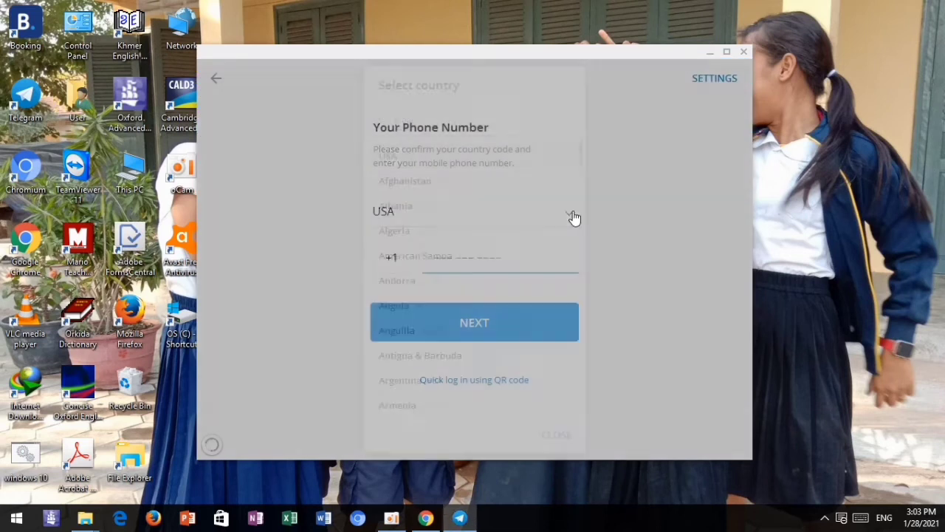
pyautogui.click(628, 155)
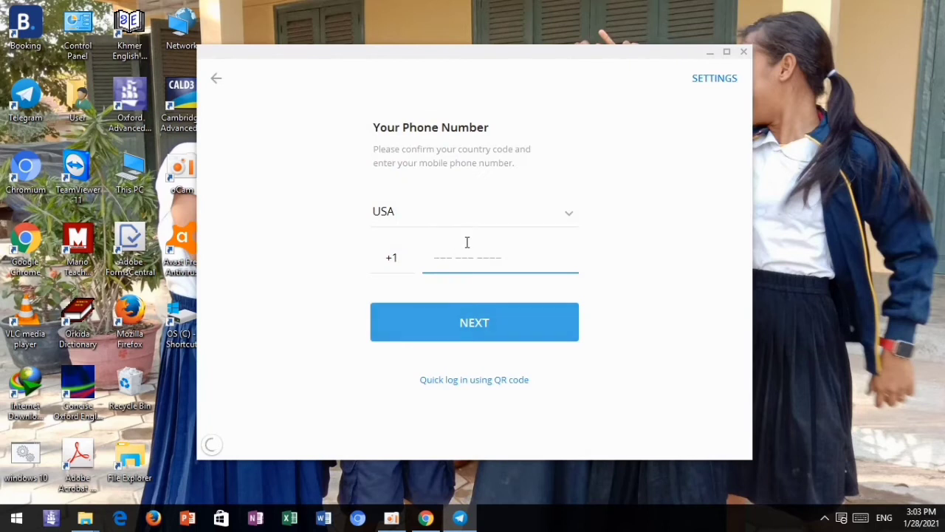
pyautogui.click(576, 213)
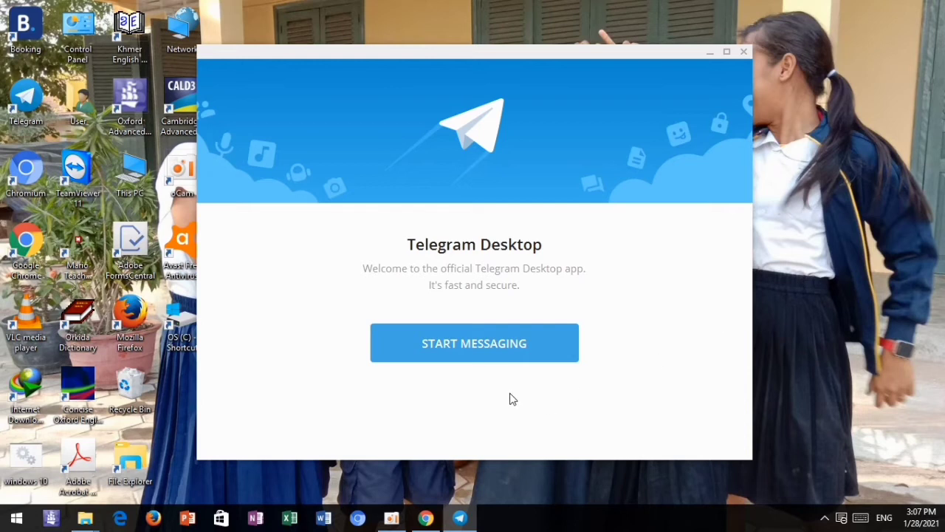
pyautogui.click(447, 351)
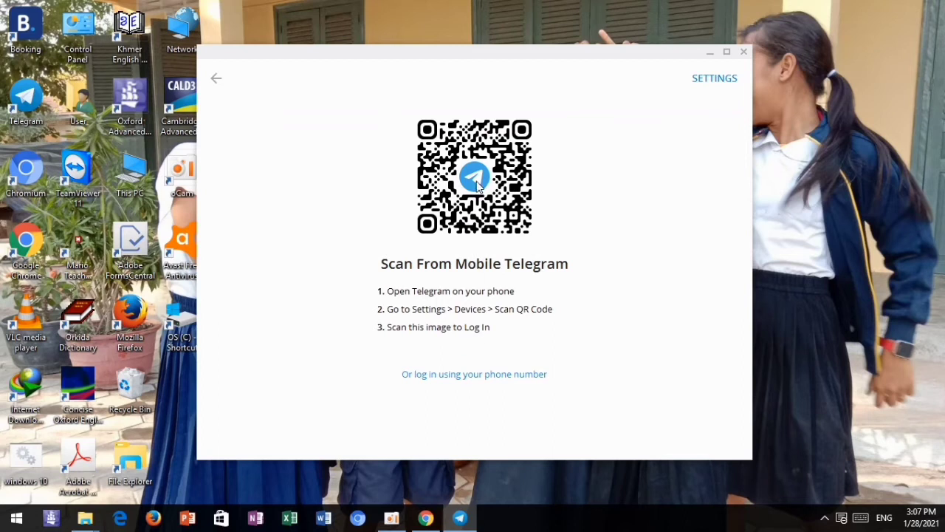
pyautogui.click(745, 52)
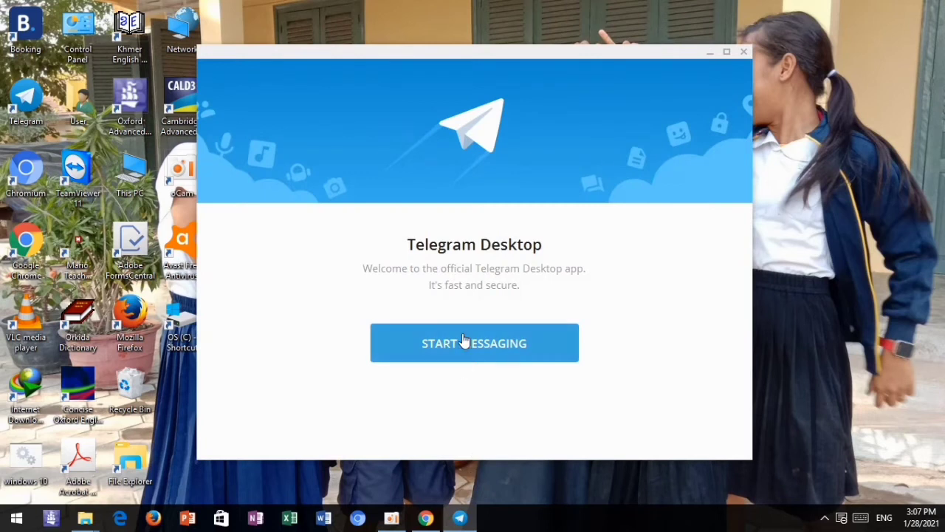
# Choose Cambodia (+855), enter the mobile phone number and submit it to receive a code
pyautogui.click(463, 342)
pyautogui.click(568, 220)
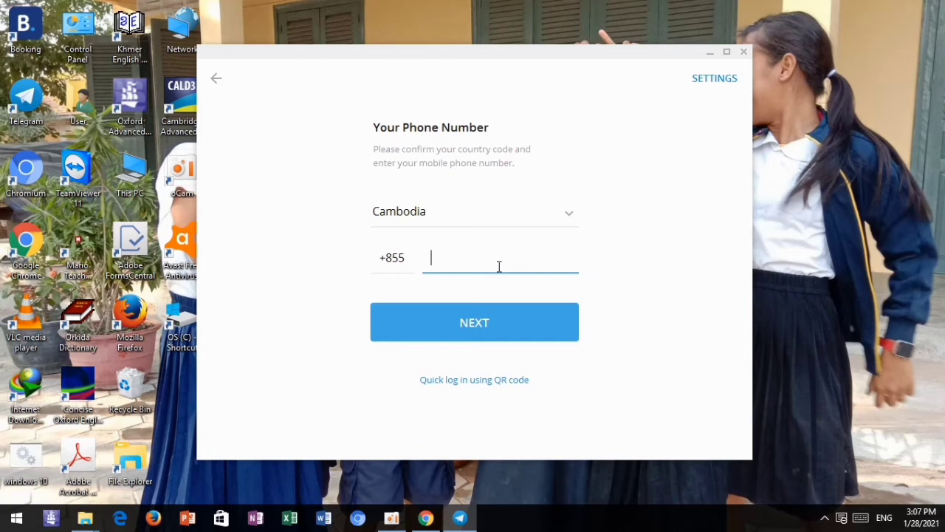
pyautogui.click(469, 325)
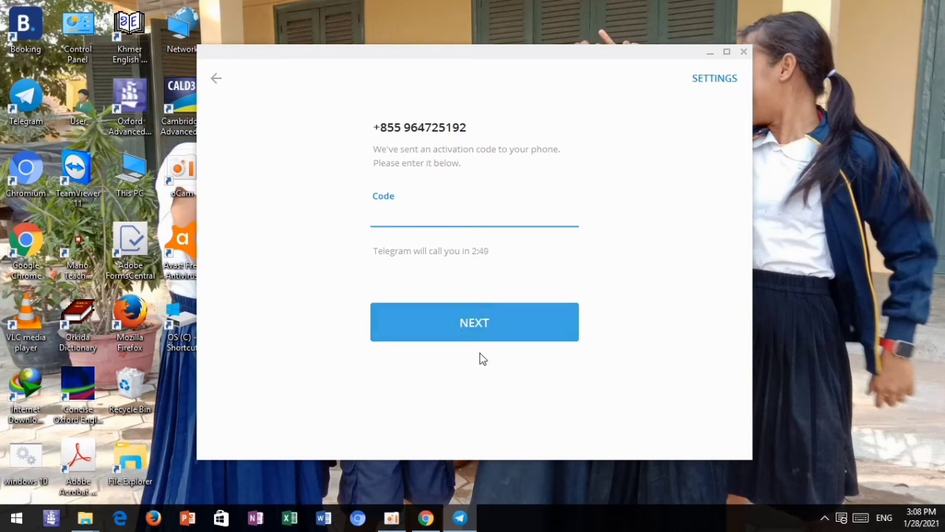
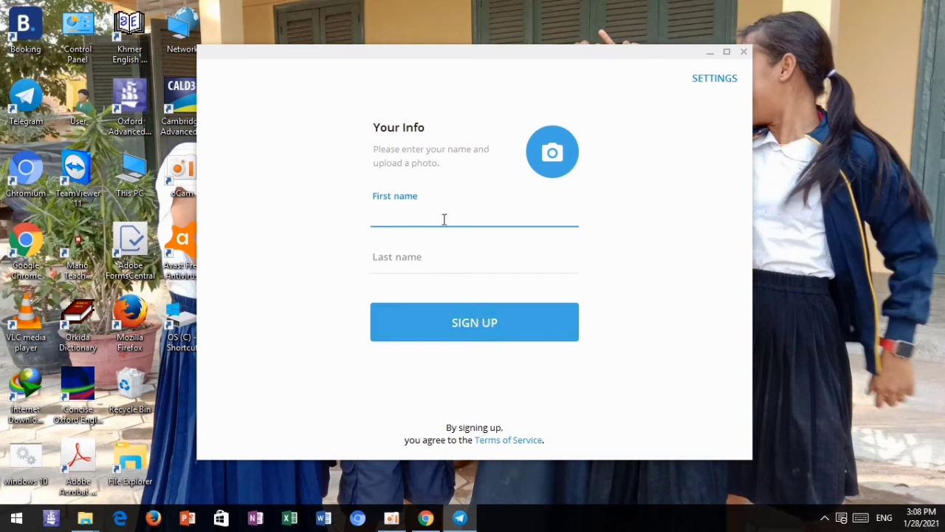
# Enter the received activation code, fill in the account's first and last name, and sign up
pyautogui.click(420, 260)
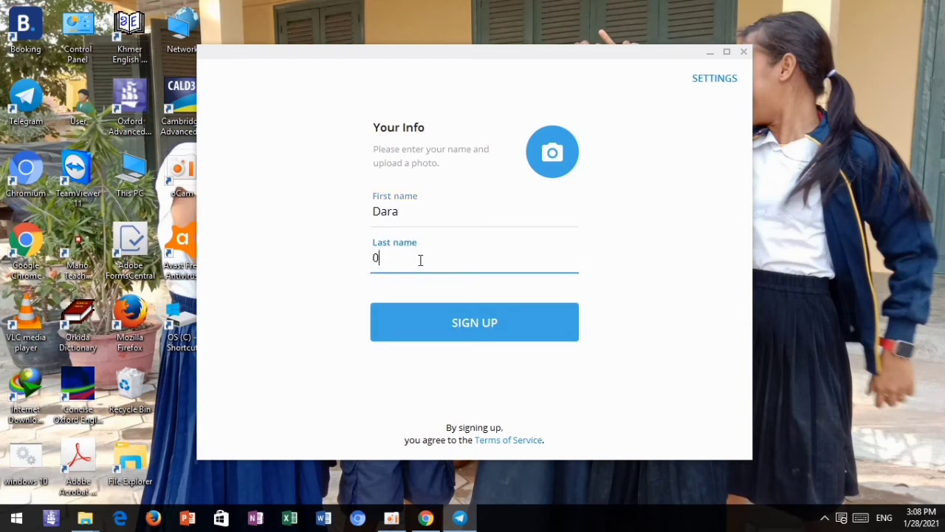
pyautogui.click(458, 332)
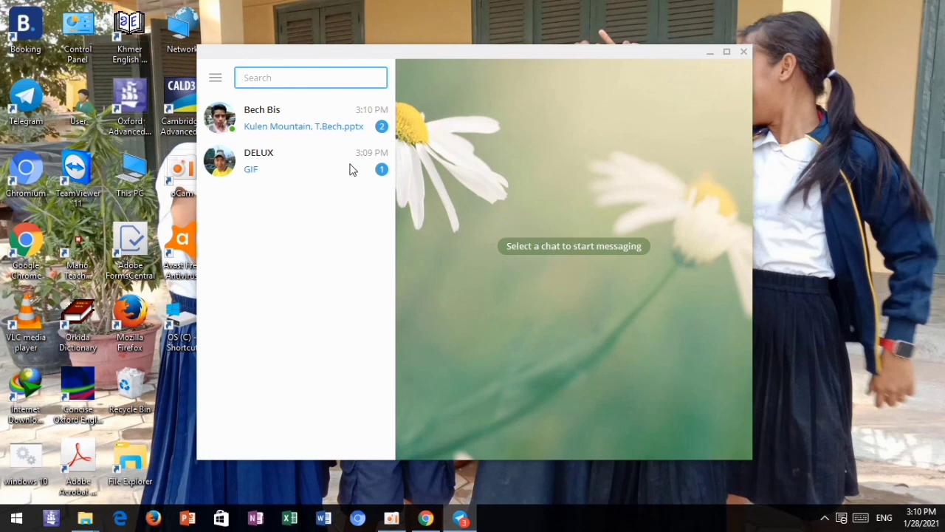
# Maximize Telegram, open the .pptx chat and the GIF chat, then minimize it and restore Chrome
pyautogui.click(726, 52)
pyautogui.click(219, 78)
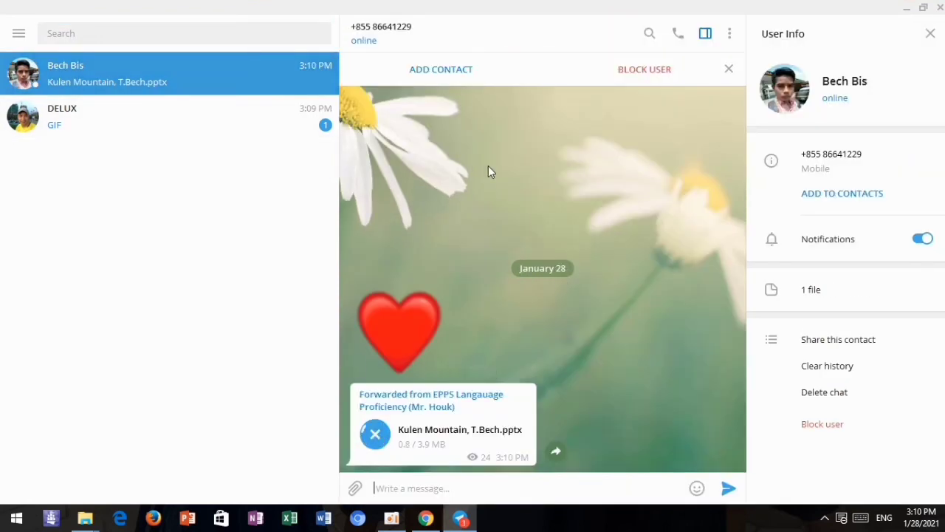
pyautogui.click(49, 111)
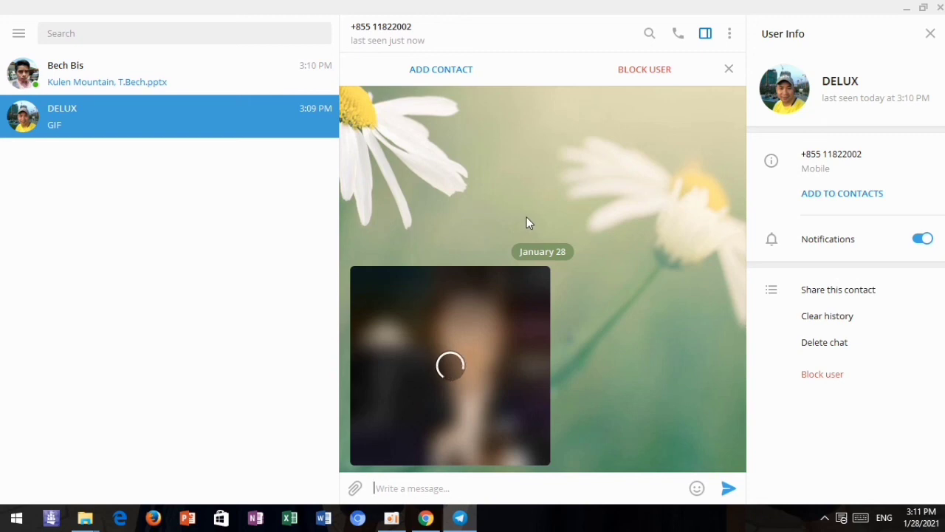
pyautogui.click(909, 9)
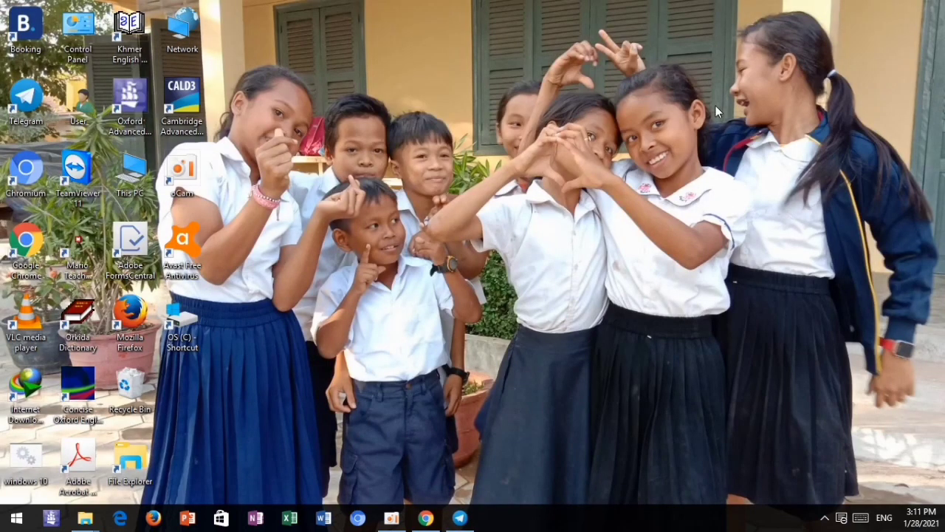
pyautogui.click(426, 517)
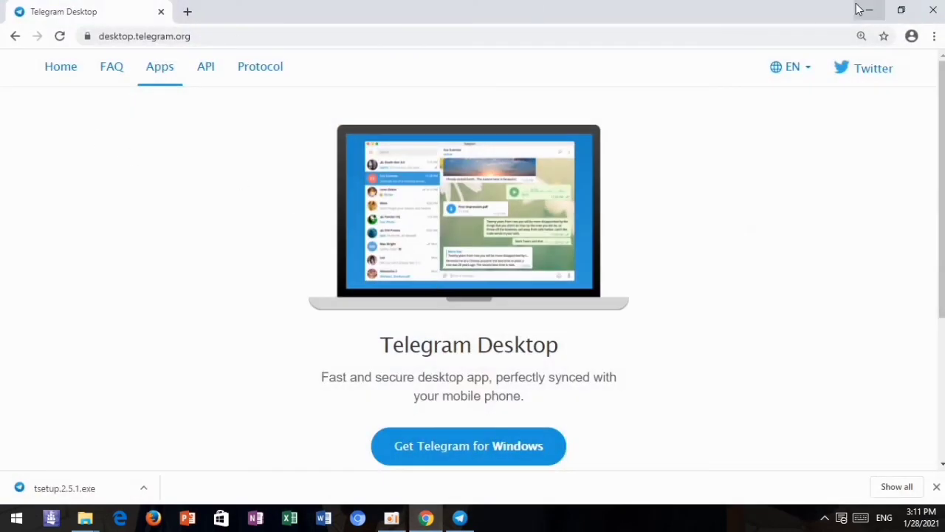